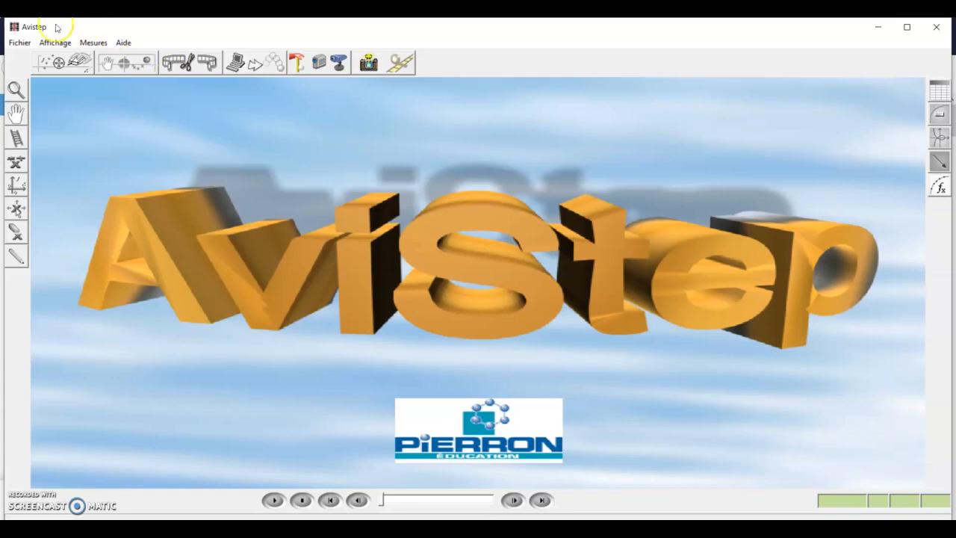
# - Open the video file "Vidéo voiture à friction" from the "TP mouvement première partie" folder
pyautogui.click(19, 46)
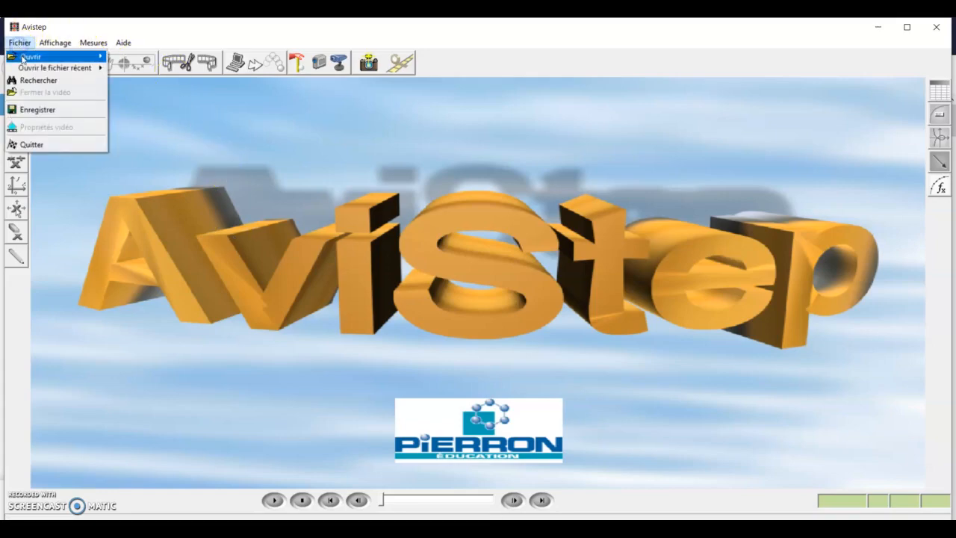
pyautogui.moveTo(23, 58)
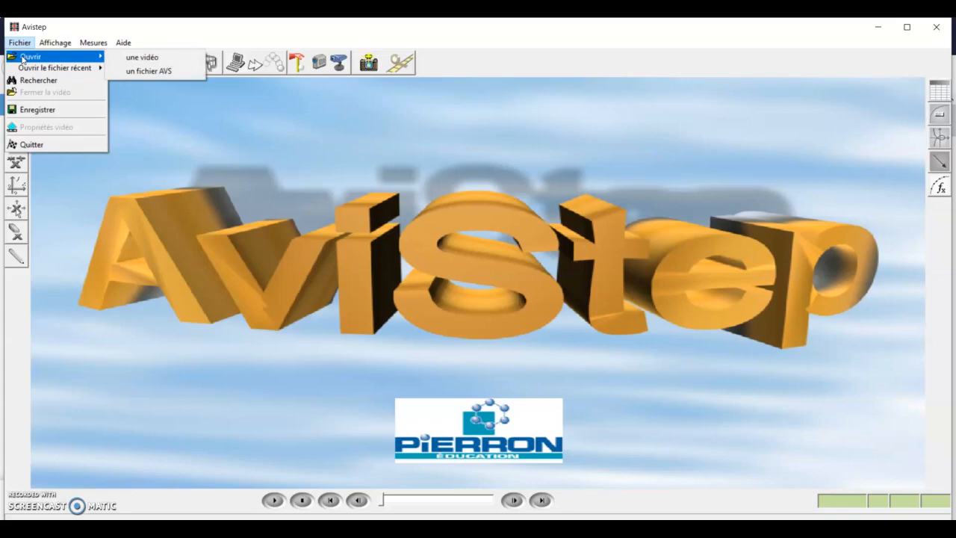
pyautogui.click(142, 58)
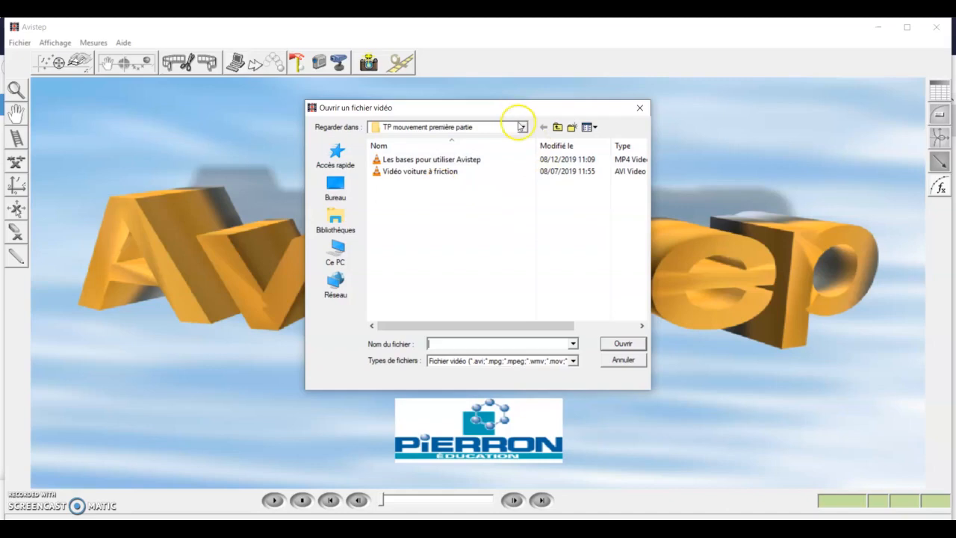
pyautogui.click(522, 128)
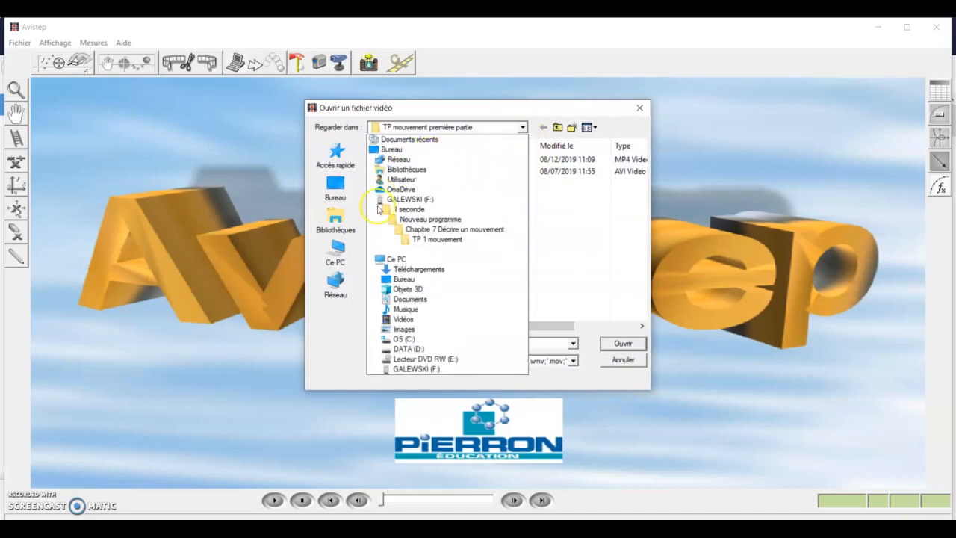
pyautogui.click(523, 128)
pyautogui.doubleClick(445, 172)
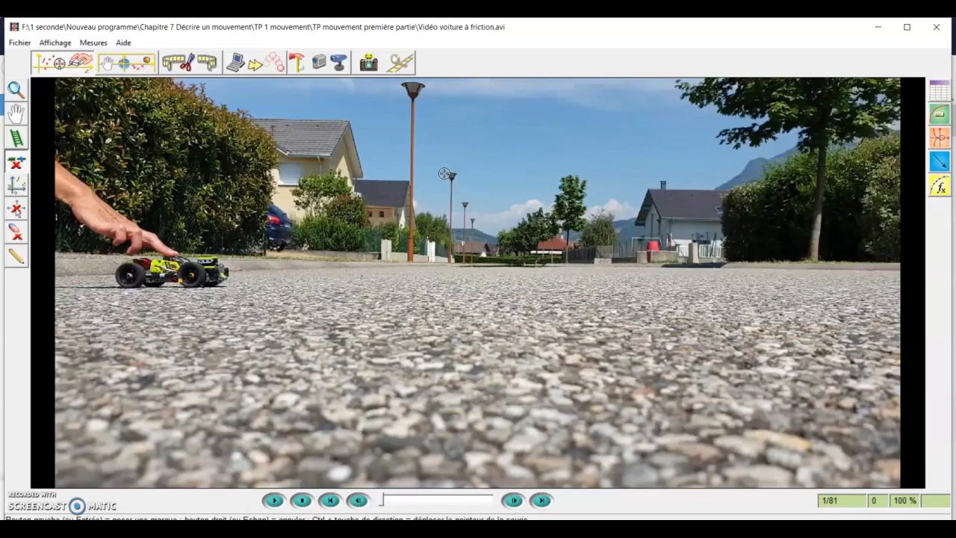
# - Turn on the magnifier and calibrate the scale with a segment from the car's rear wheel centre to its front wheel centre
pyautogui.click(61, 44)
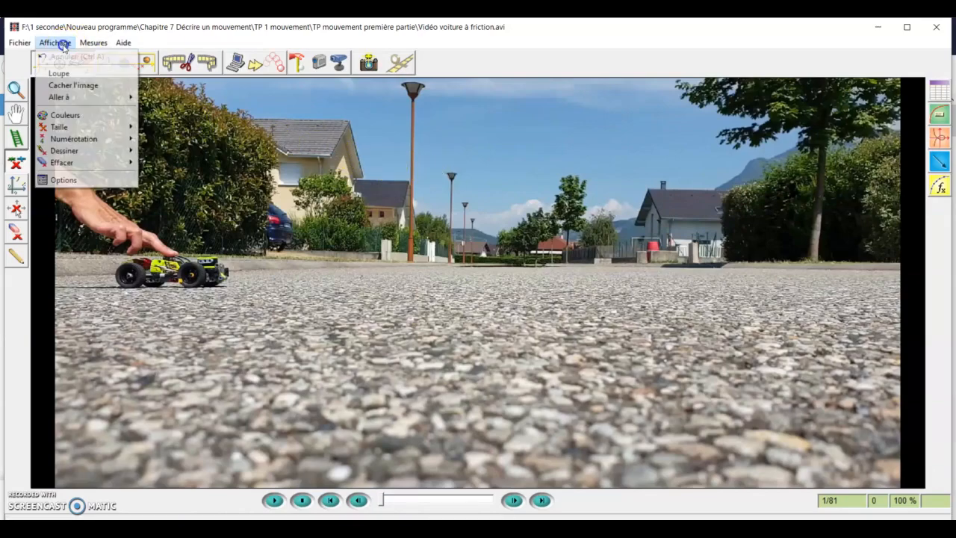
pyautogui.click(59, 73)
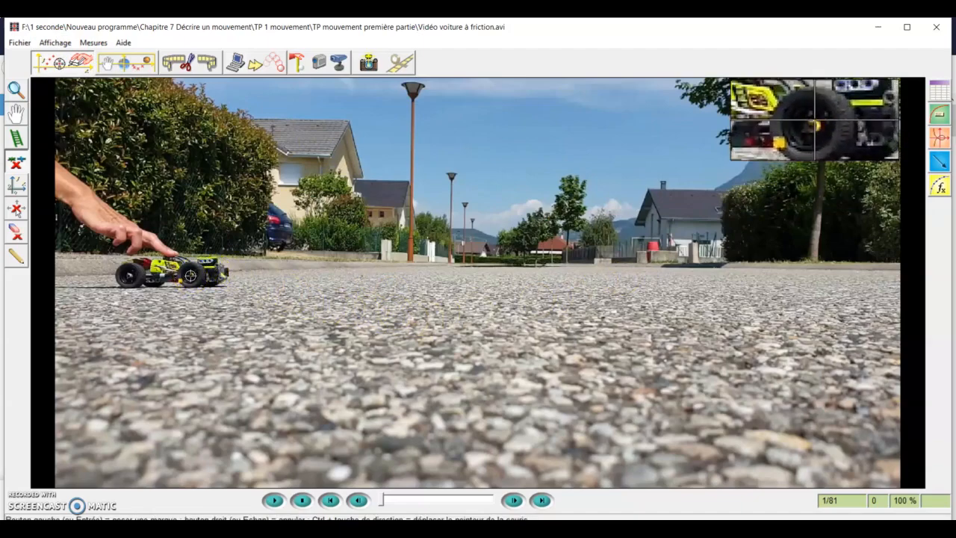
pyautogui.click(15, 139)
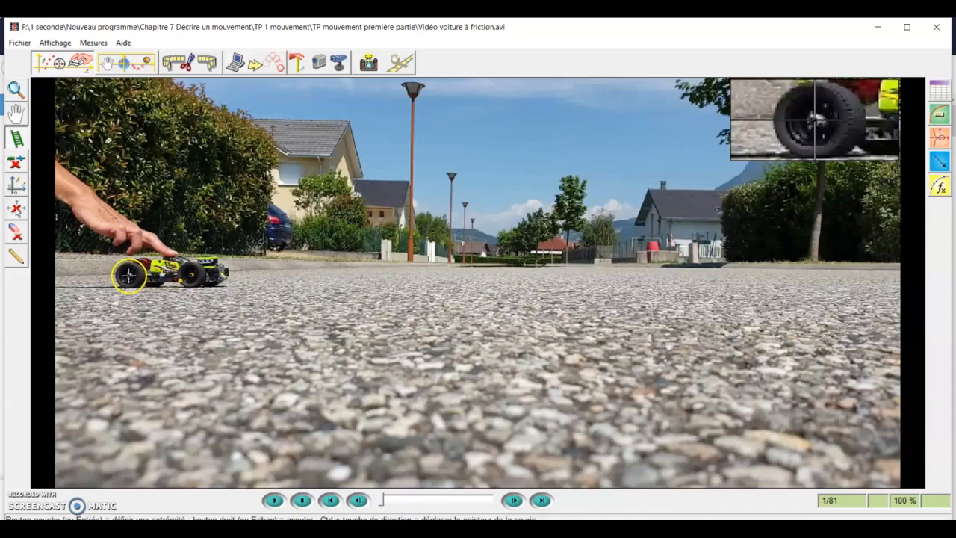
pyautogui.click(128, 274)
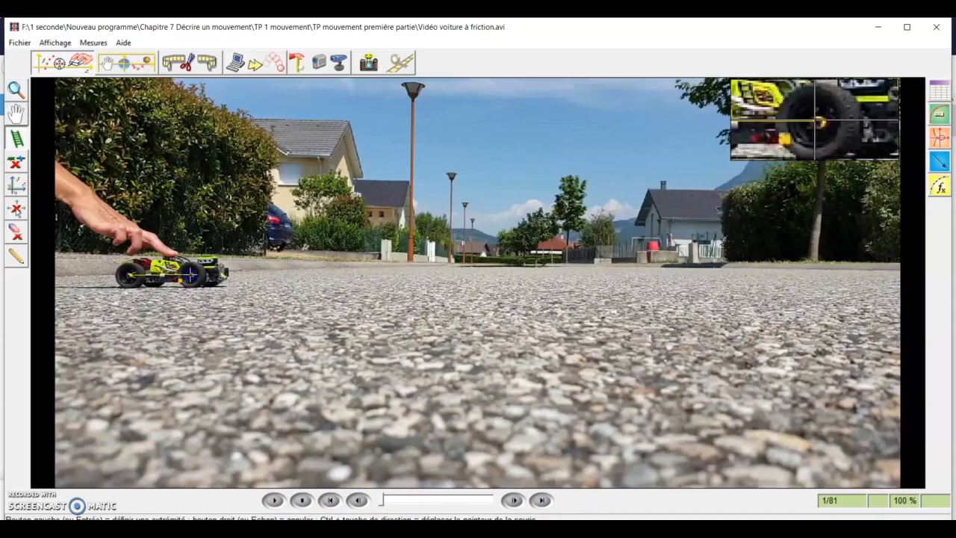
pyautogui.click(190, 274)
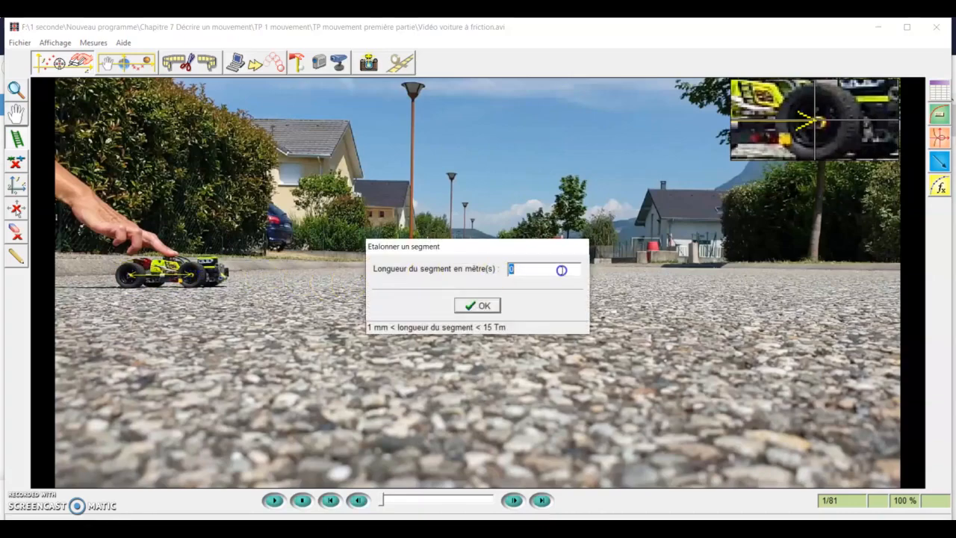
pyautogui.click(511, 269)
pyautogui.click(489, 308)
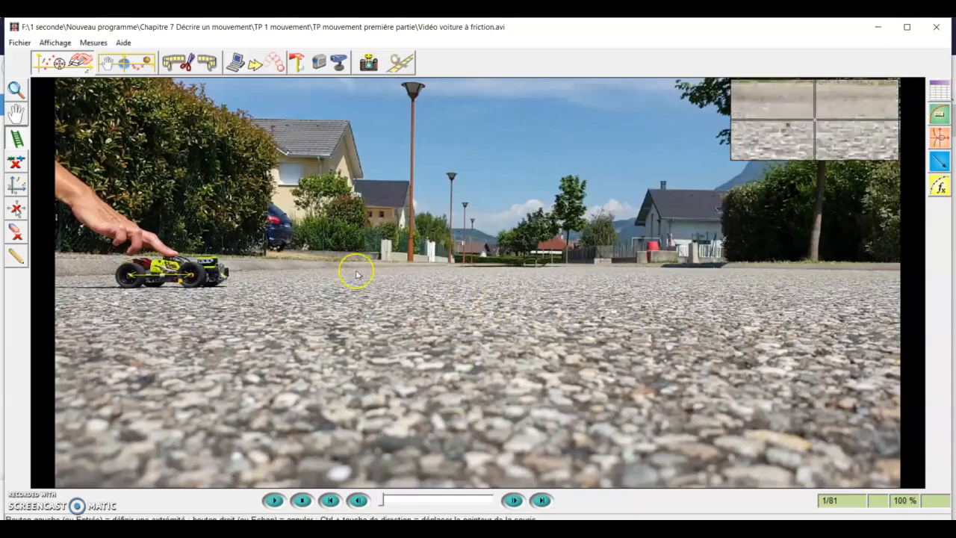
# - Mark the centre of the car's front wheel on each of the first eight frames of the video
pyautogui.click(16, 161)
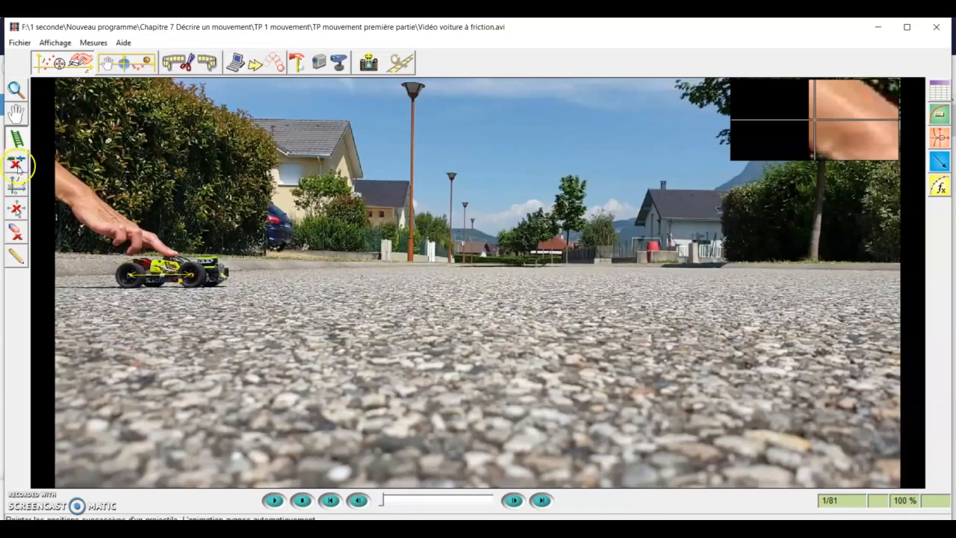
pyautogui.click(17, 161)
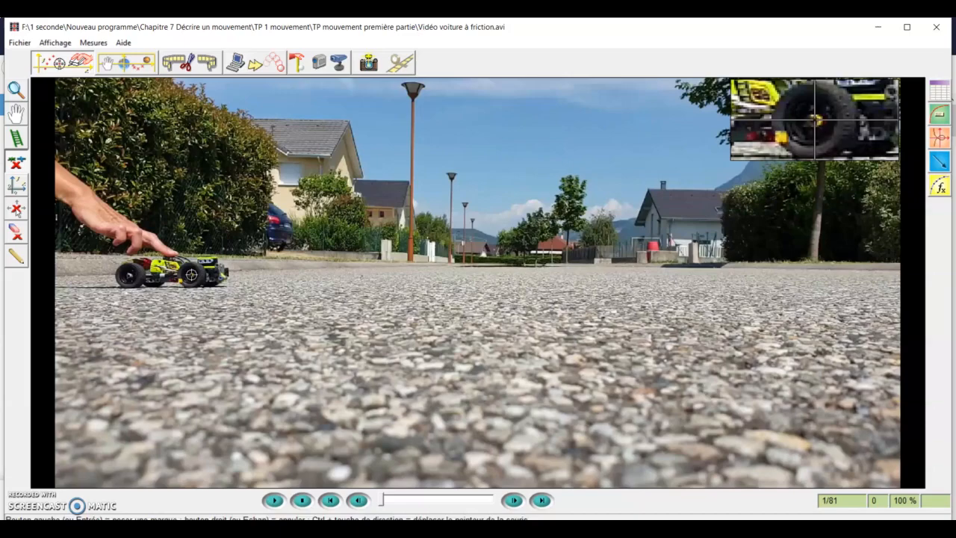
pyautogui.click(191, 275)
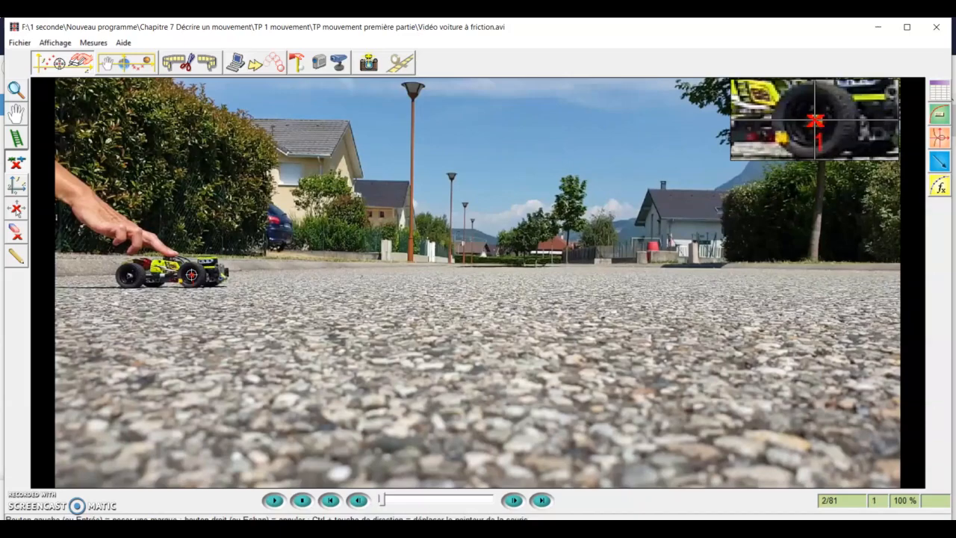
pyautogui.click(192, 275)
pyautogui.click(191, 275)
pyautogui.click(193, 275)
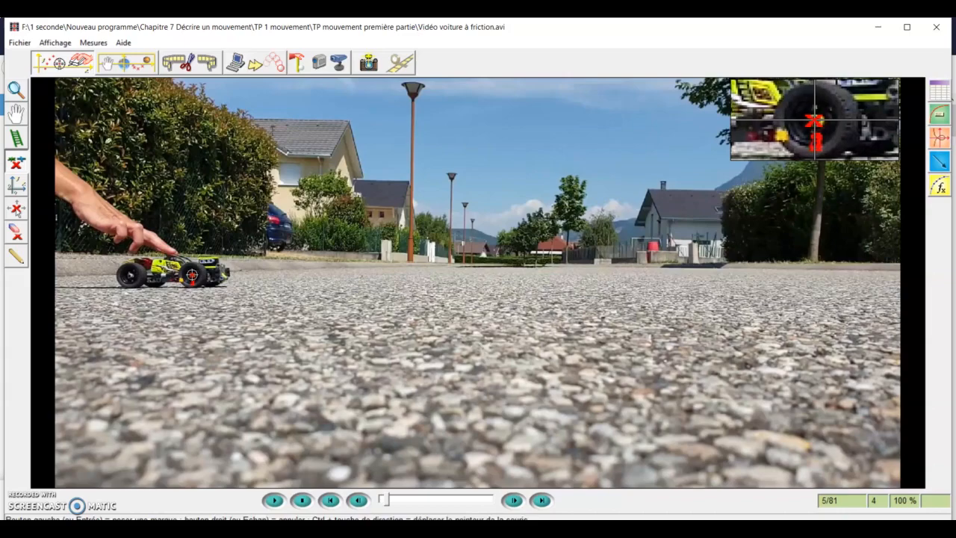
pyautogui.click(194, 275)
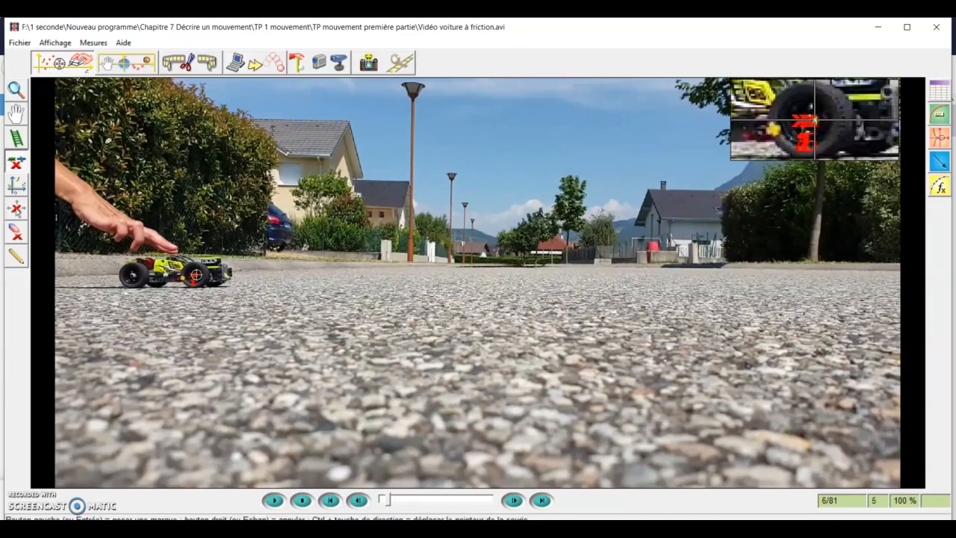
pyautogui.click(196, 274)
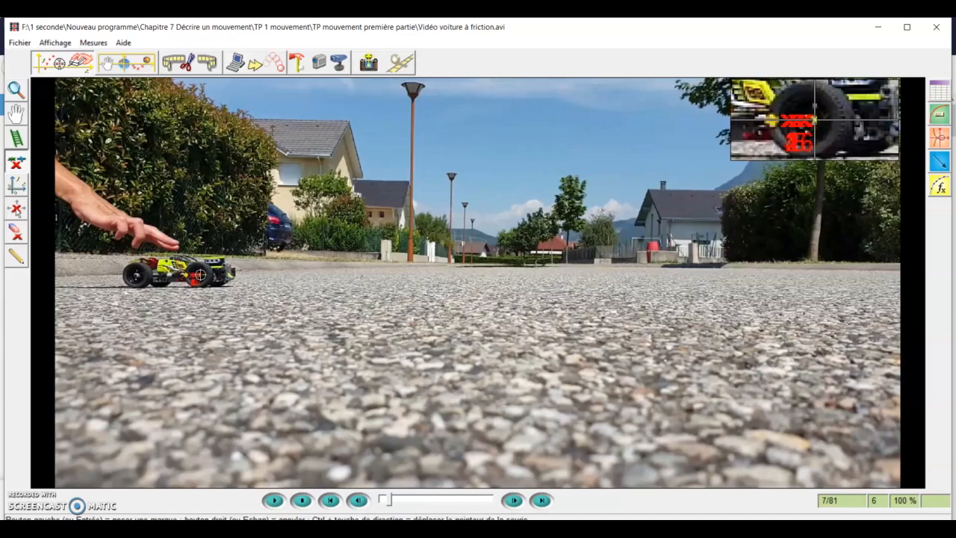
pyautogui.click(203, 275)
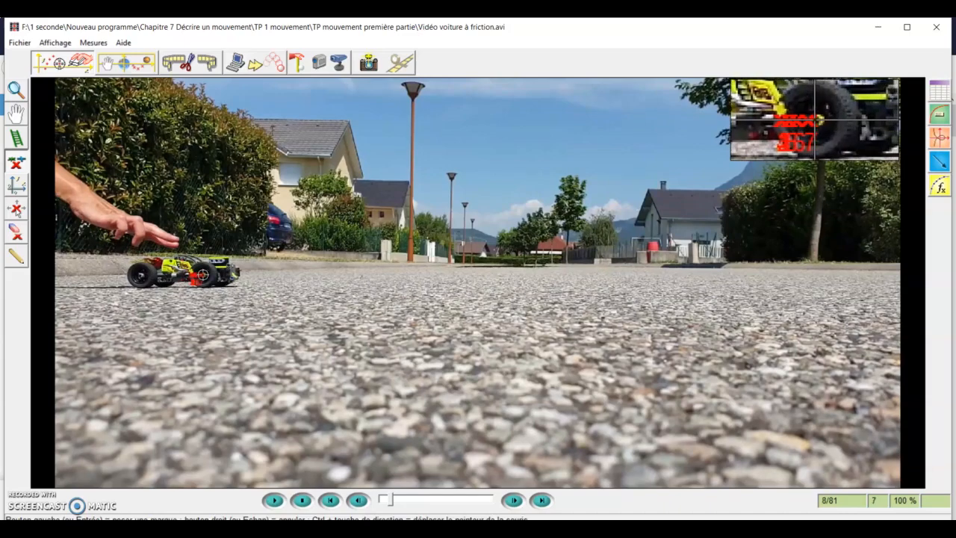
pyautogui.click(203, 275)
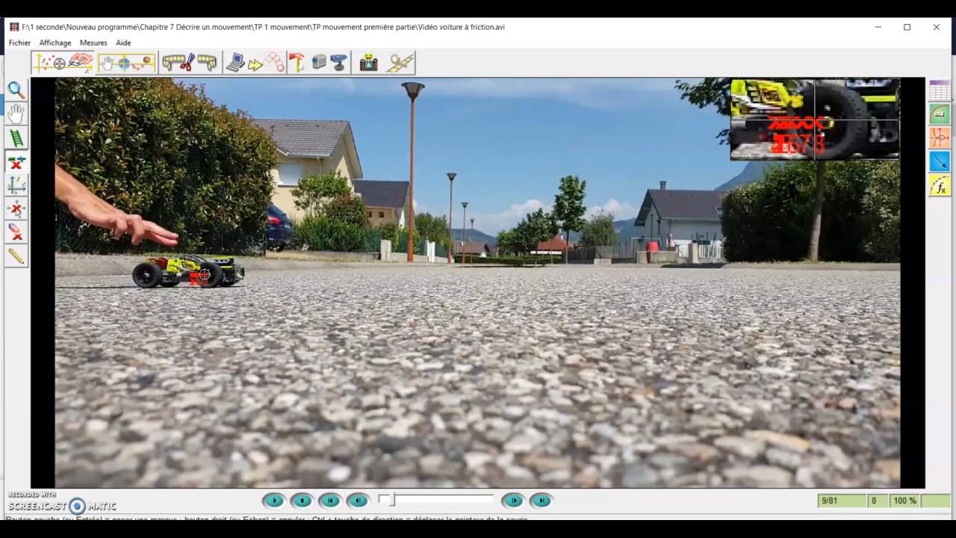
# - Set the video to advance automatically by 10 frames after each mark
pyautogui.click(94, 43)
pyautogui.moveTo(149, 80)
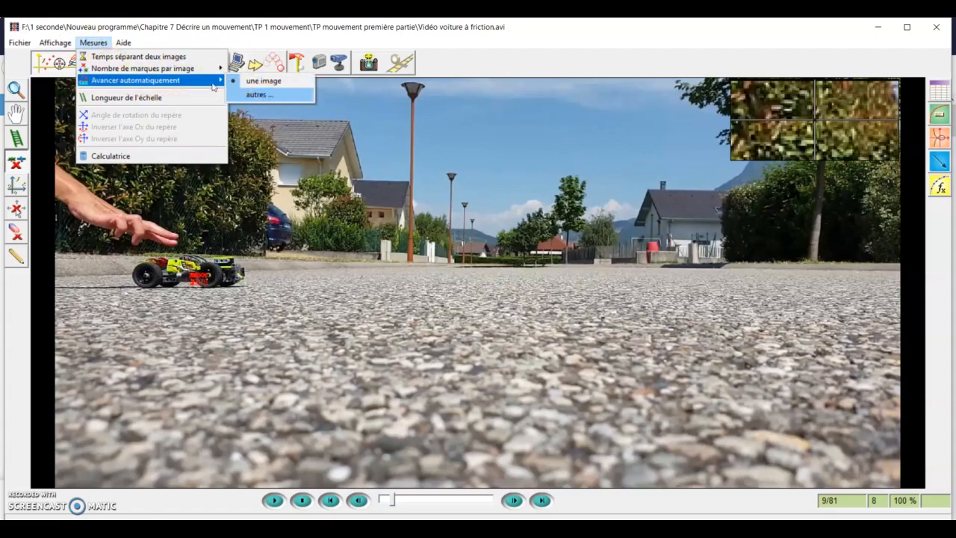
pyautogui.click(262, 95)
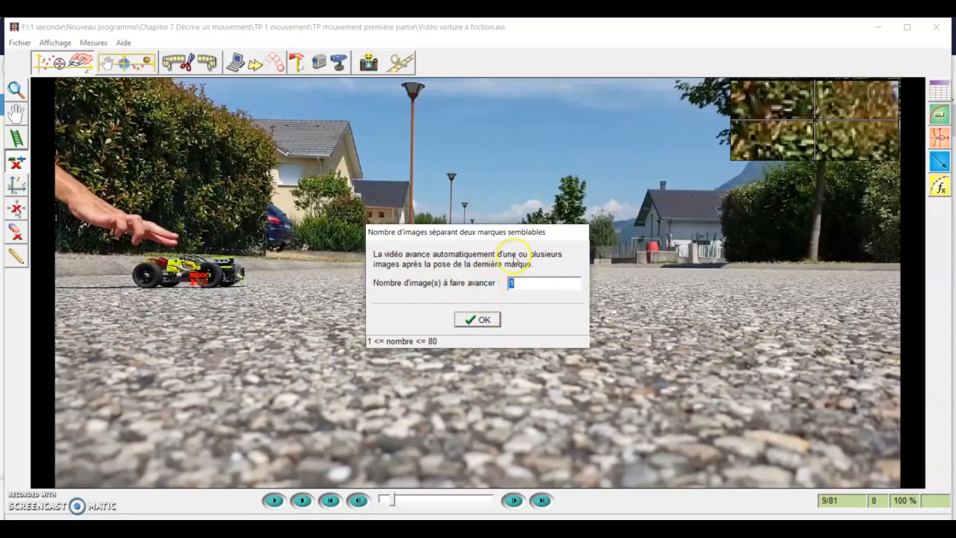
pyautogui.click(518, 282)
pyautogui.write('10')
pyautogui.click(485, 319)
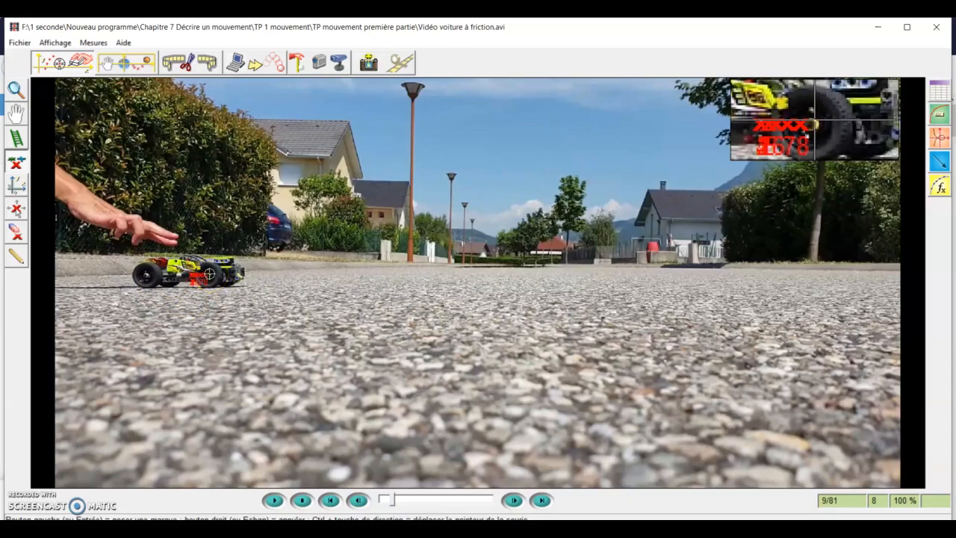
# - Mark the front wheel's centre on frames 9, 19, 29 and 39
pyautogui.click(210, 275)
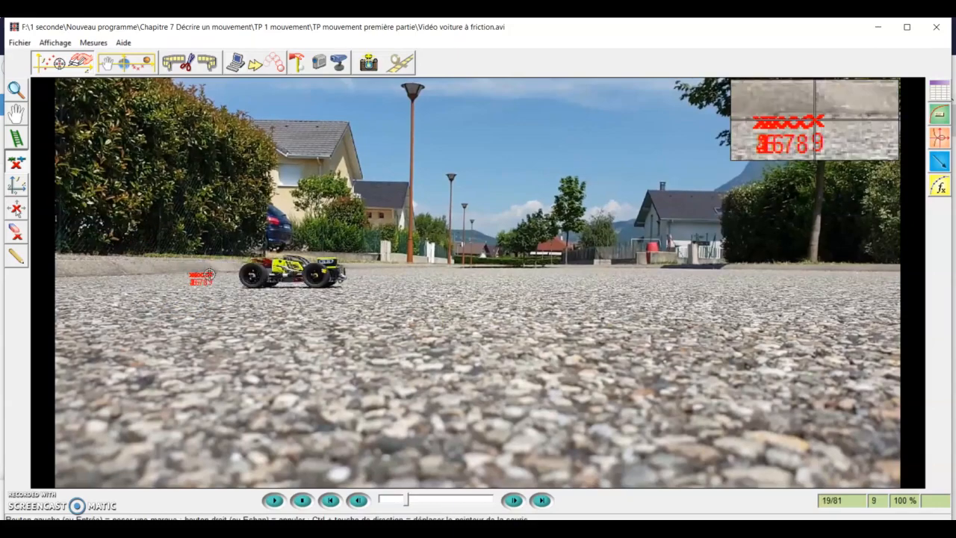
pyautogui.moveTo(297, 282); pyautogui.dragTo(317, 275)
pyautogui.click(317, 275)
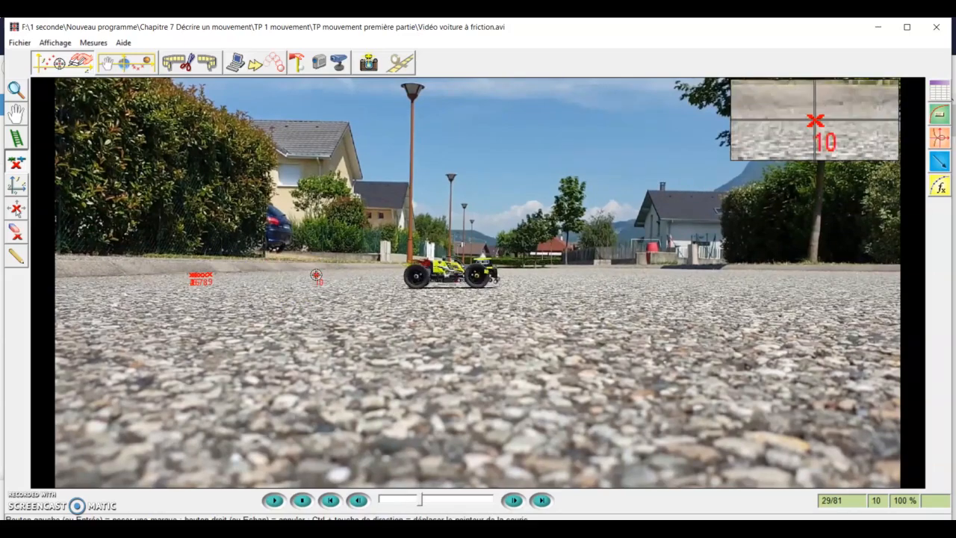
pyautogui.moveTo(396, 277); pyautogui.dragTo(477, 275)
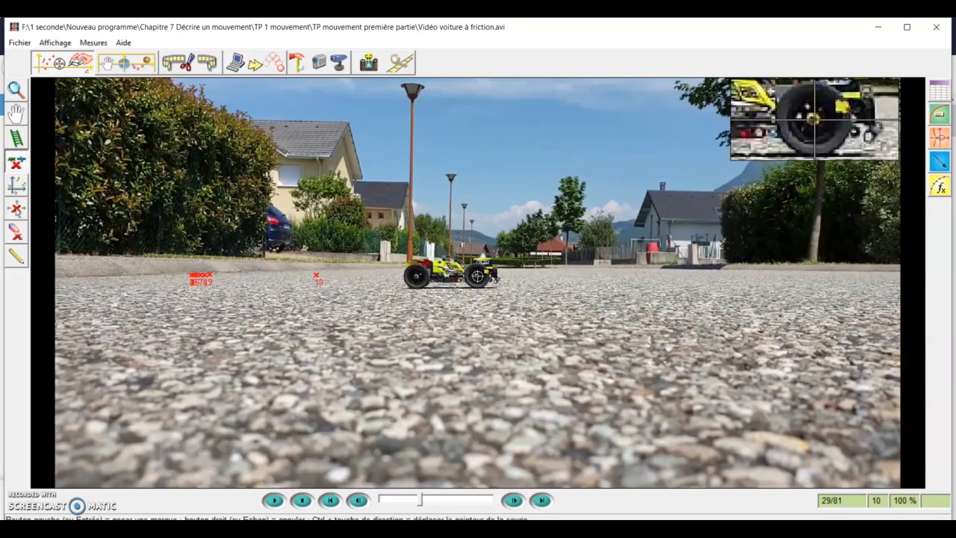
pyautogui.click(476, 276)
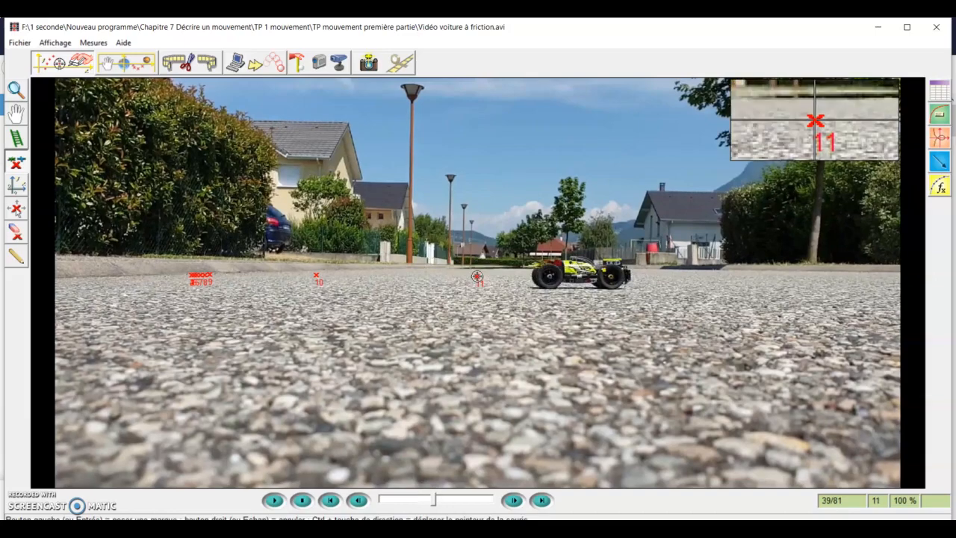
pyautogui.click(610, 275)
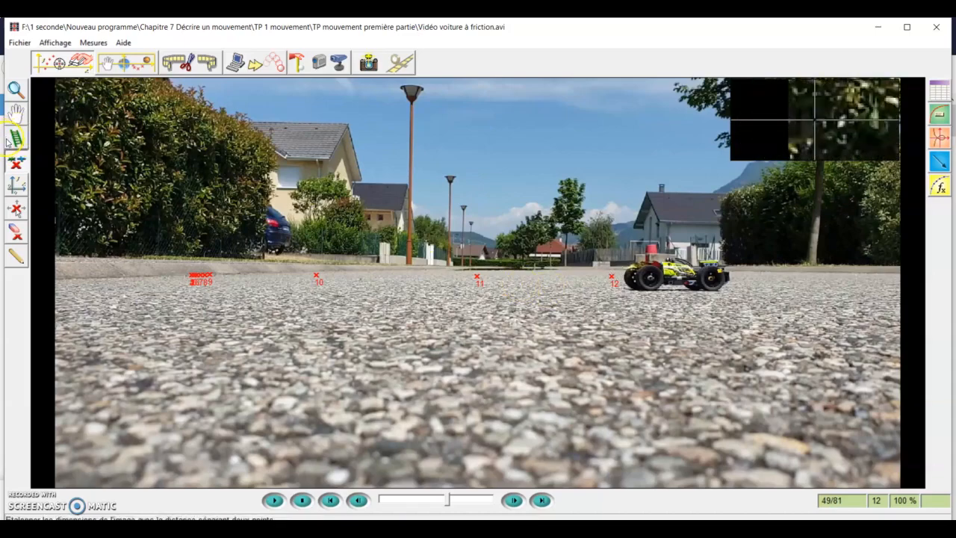
# - Place the origin of the coordinate axes on the first marked point
pyautogui.click(16, 191)
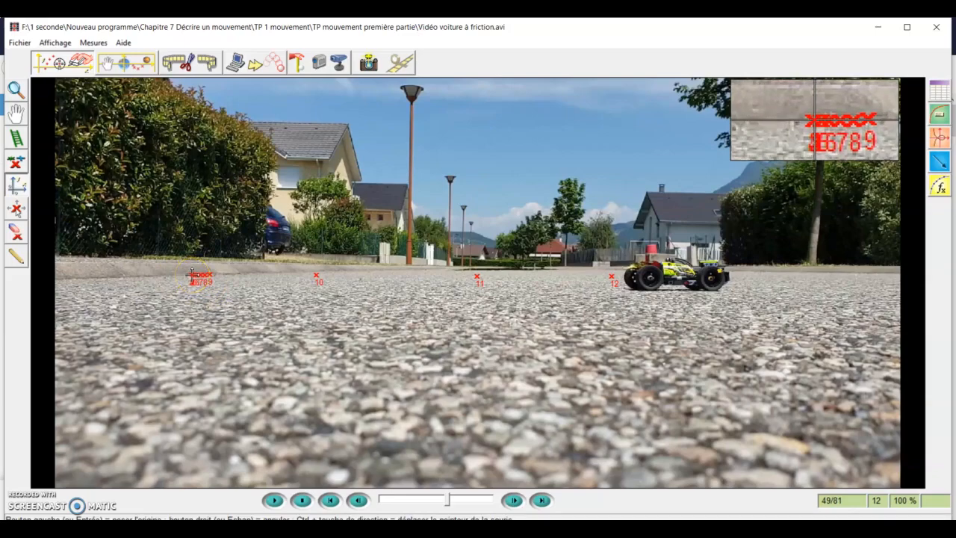
pyautogui.click(192, 275)
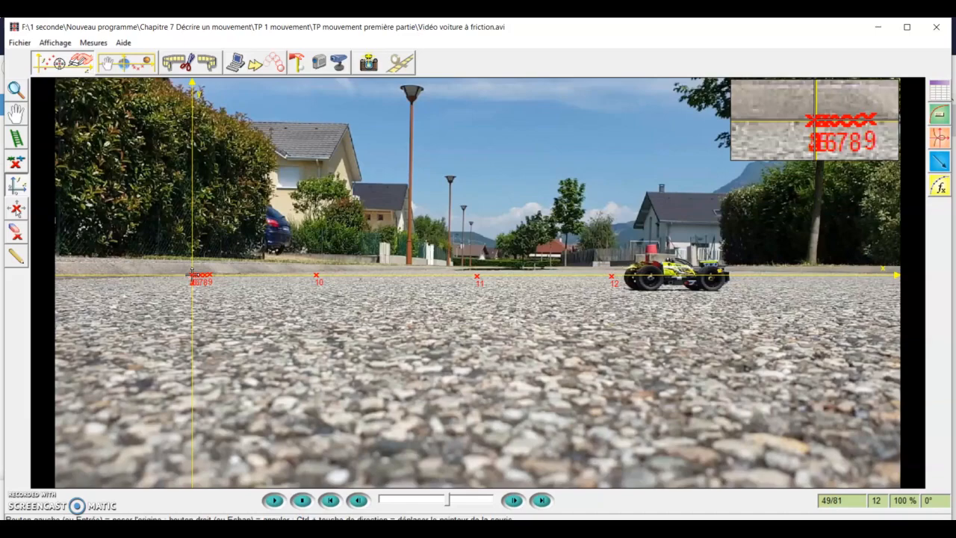
# - Display the table of values without naming the tracked point, and copy the table to the clipboard
pyautogui.click(940, 96)
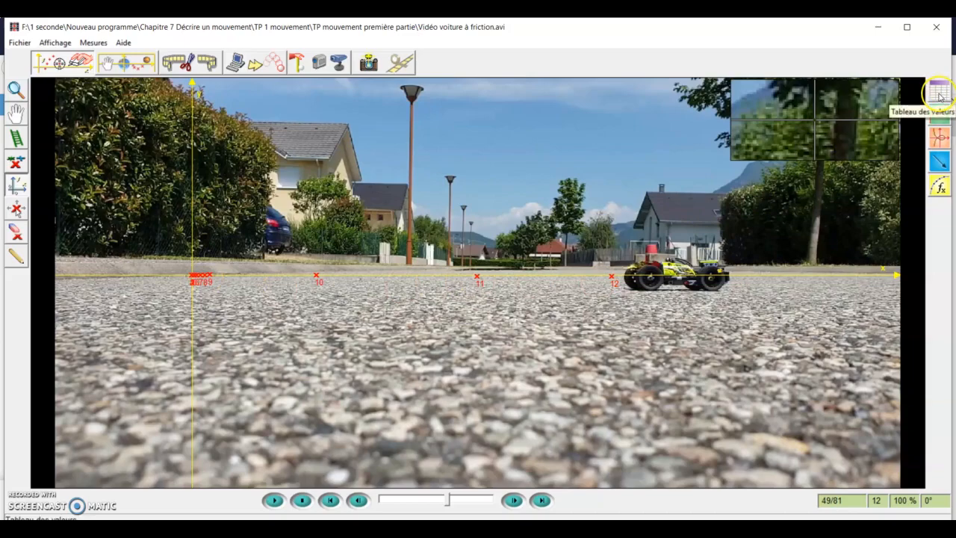
pyautogui.click(940, 96)
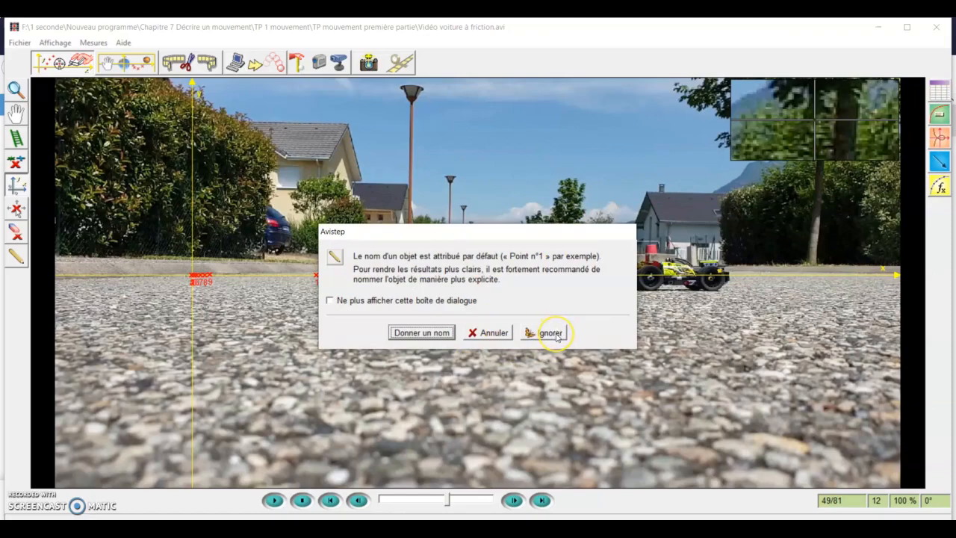
pyautogui.click(555, 333)
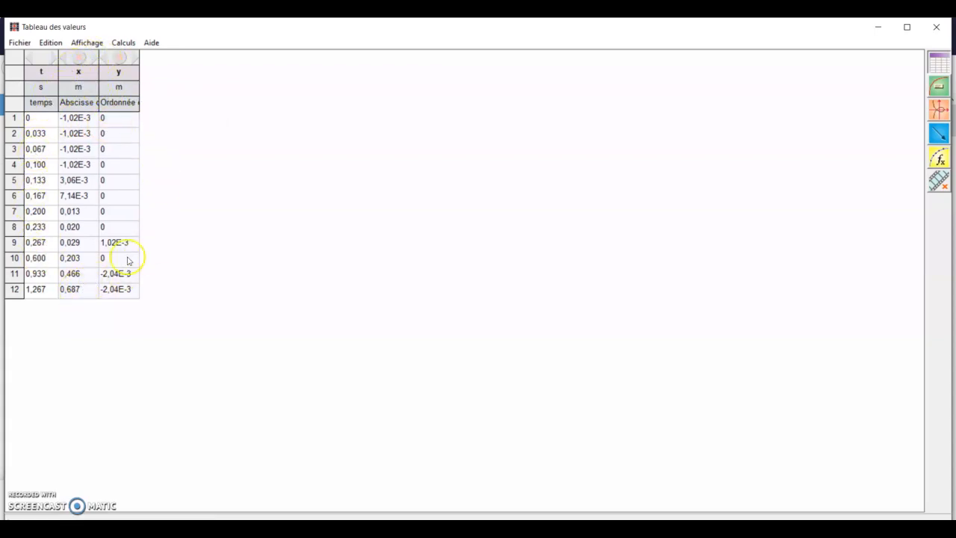
pyautogui.click(54, 43)
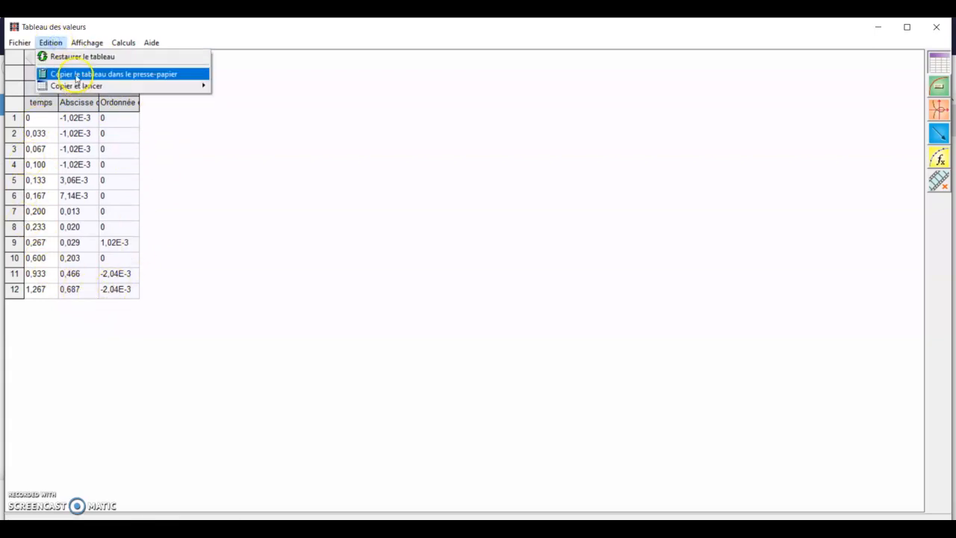
pyautogui.click(64, 73)
pyautogui.click(475, 330)
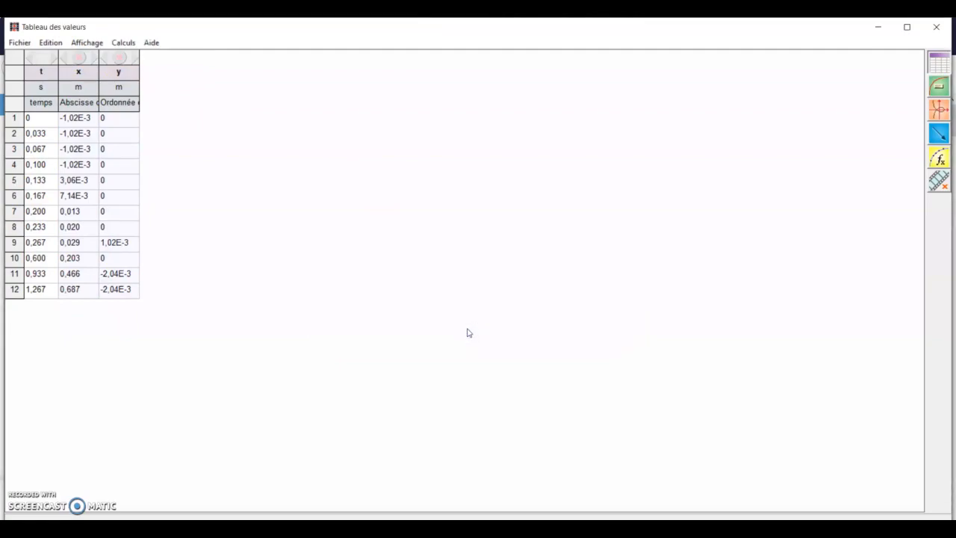
# - Start Microsoft Office Excel 2007 and paste the copied table into the blank worksheet at cell A1
pyautogui.press('super')
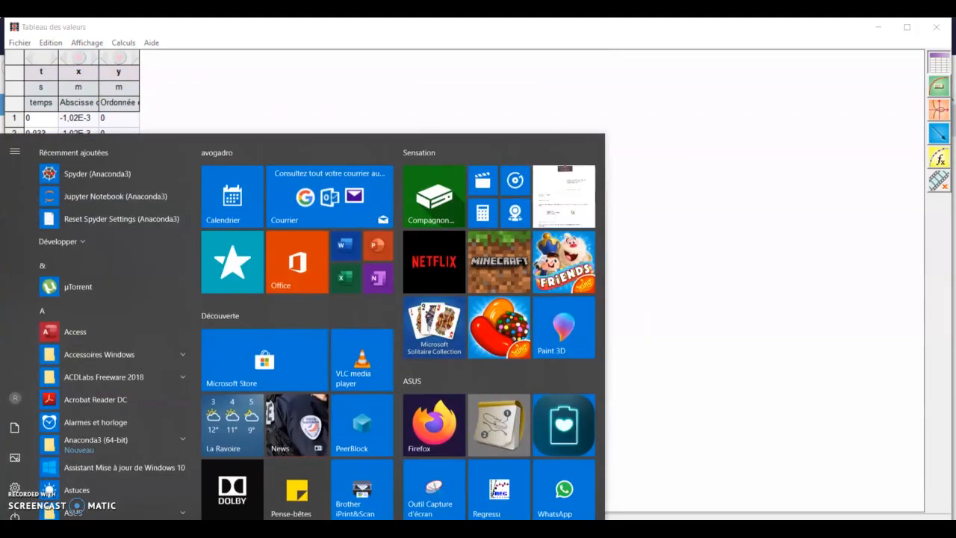
pyautogui.write('EXC')
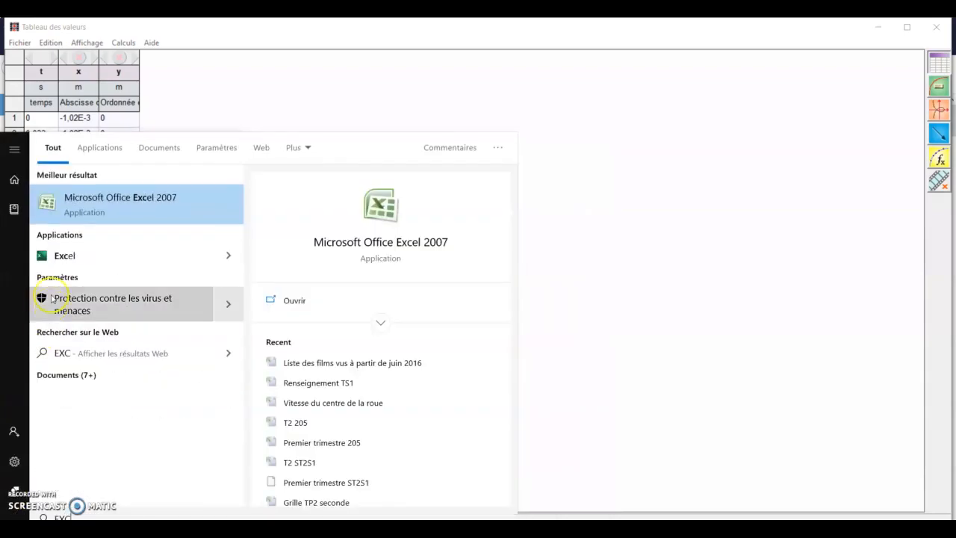
pyautogui.click(58, 209)
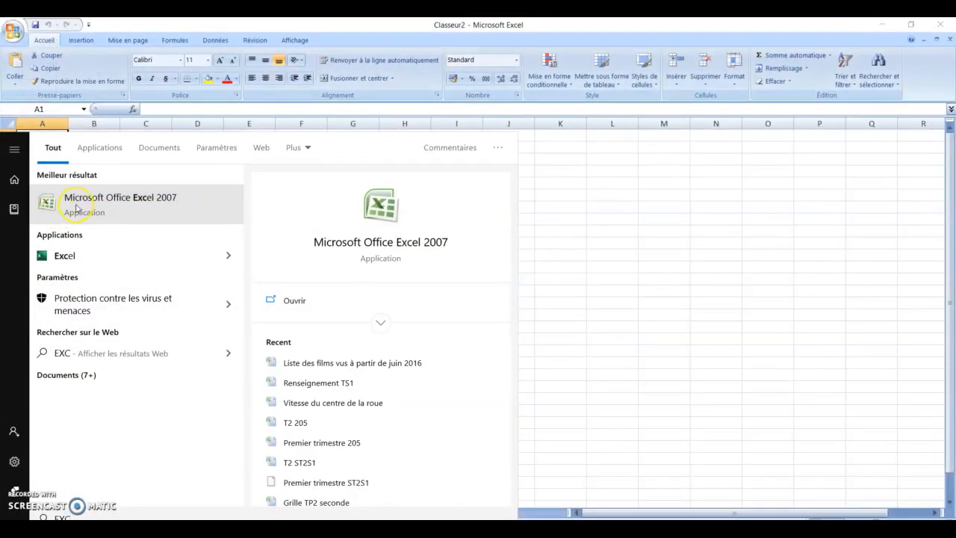
pyautogui.click(557, 147)
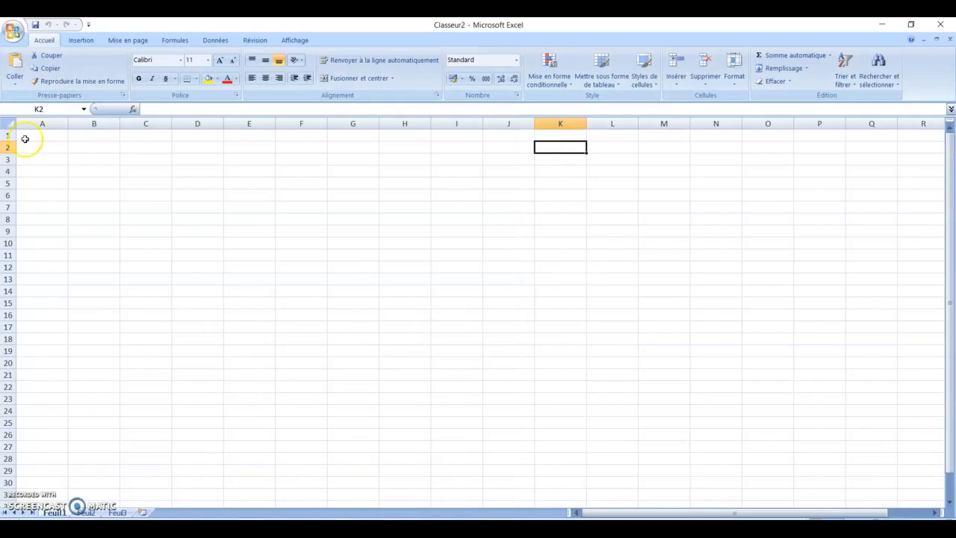
pyautogui.click(49, 136)
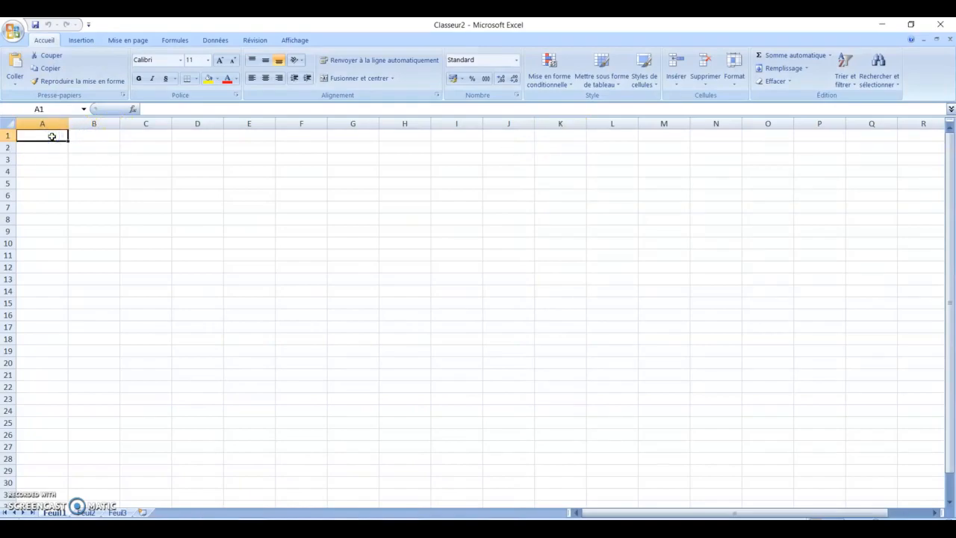
pyautogui.hotkey('ctrl', 'v')
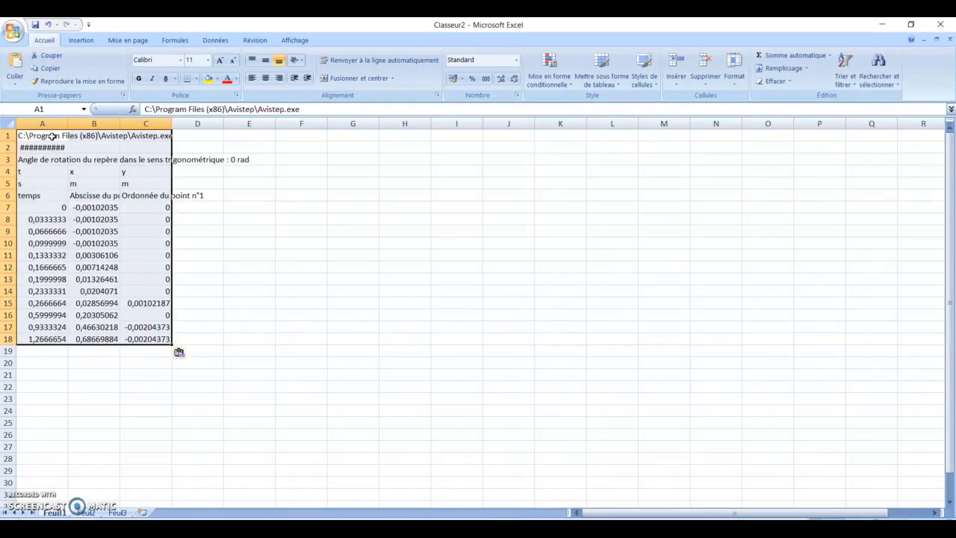